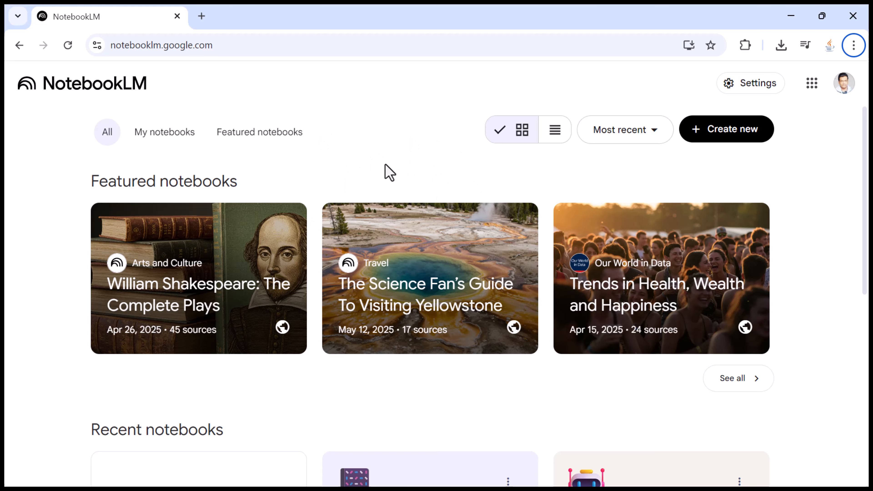
# - Look over the Featured notebooks and Recent notebooks sections on the home page
pyautogui.moveTo(89, 191); pyautogui.dragTo(237, 181)
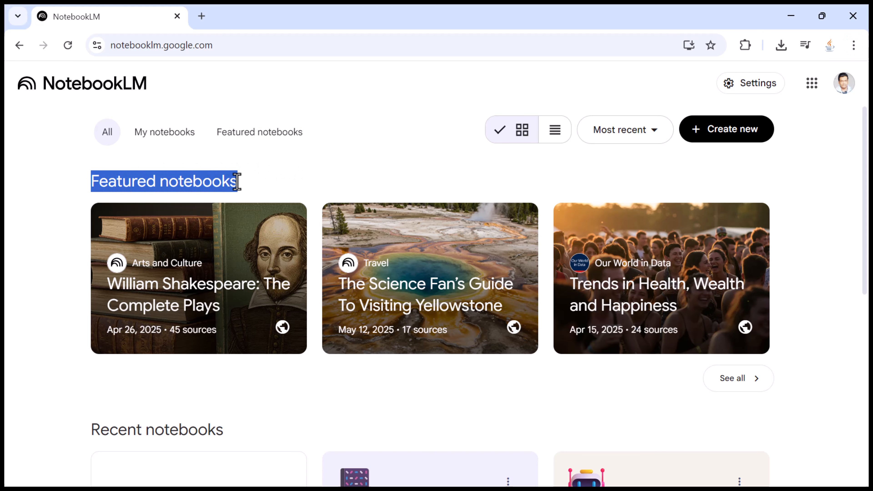
pyautogui.scroll(-4, 242, 182)
pyautogui.moveTo(92, 294); pyautogui.dragTo(265, 283)
pyautogui.scroll(4, 268, 289)
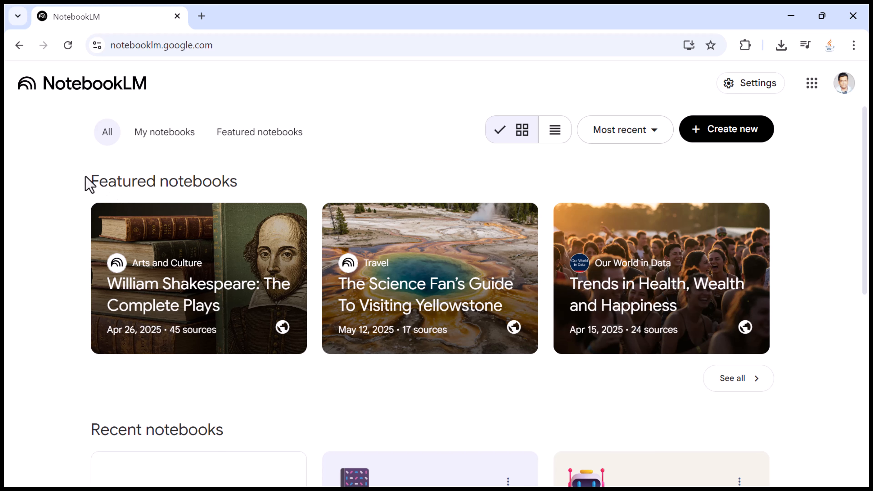
pyautogui.moveTo(86, 186); pyautogui.dragTo(321, 181)
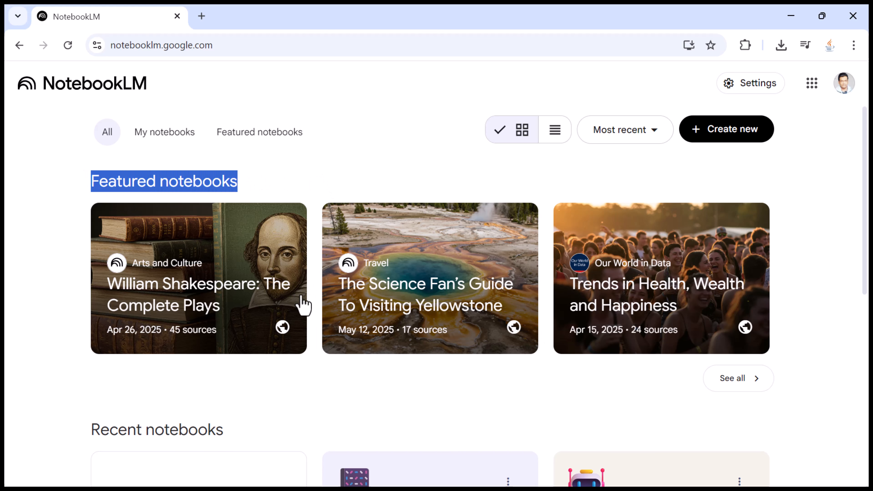
# - Show all featured notebooks and browse through the full collection
pyautogui.click(736, 380)
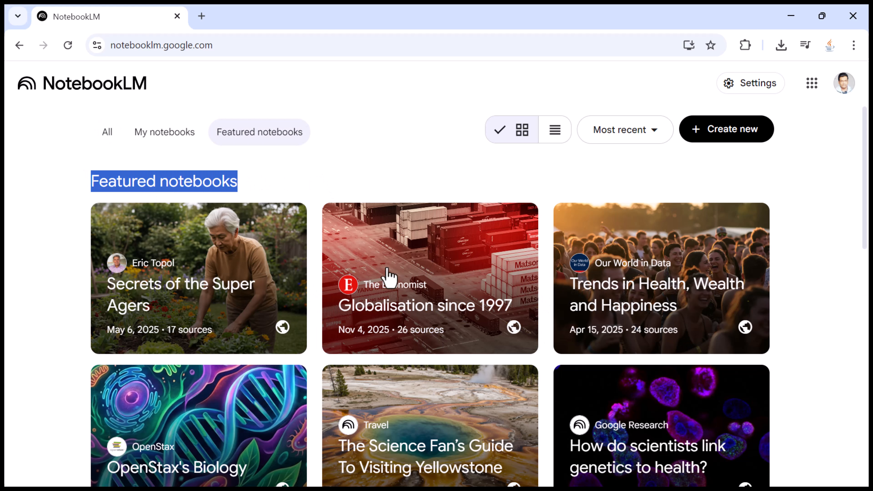
pyautogui.scroll(-5, 396, 280)
pyautogui.scroll(-8, 400, 284)
pyautogui.scroll(10, 421, 311)
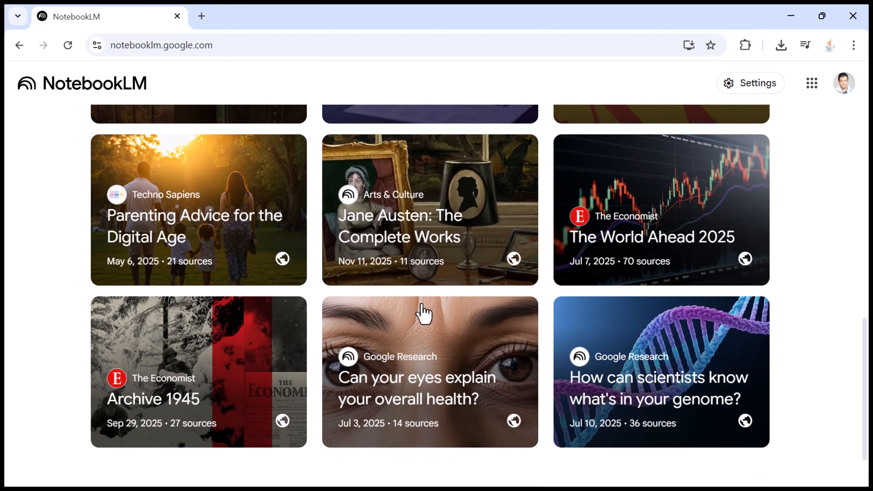
pyautogui.scroll(4, 427, 313)
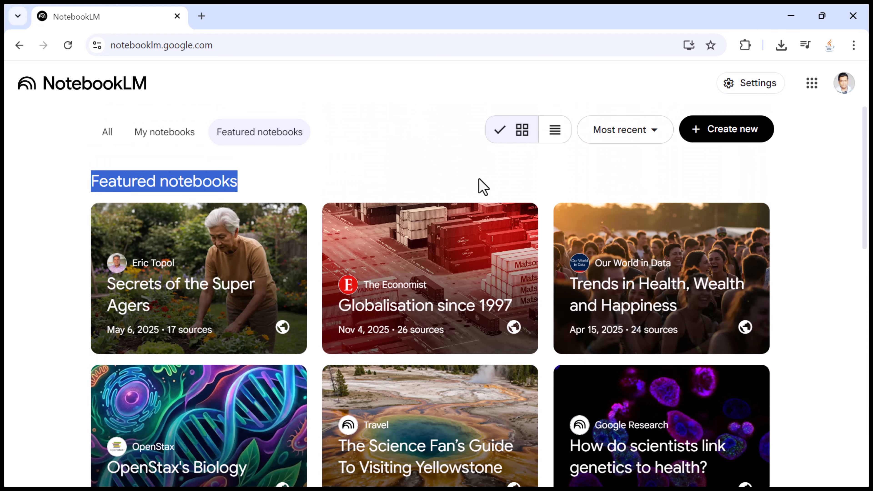
pyautogui.click(457, 181)
pyautogui.scroll(-5, 611, 297)
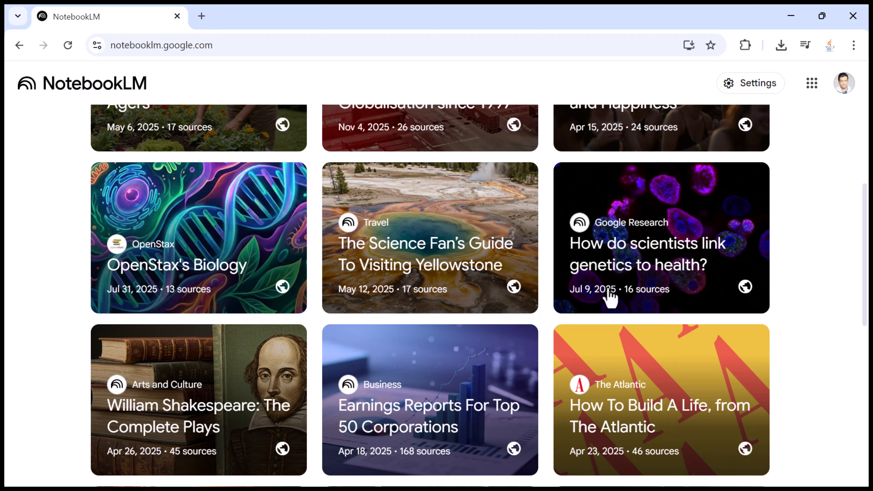
pyautogui.scroll(-12, 513, 288)
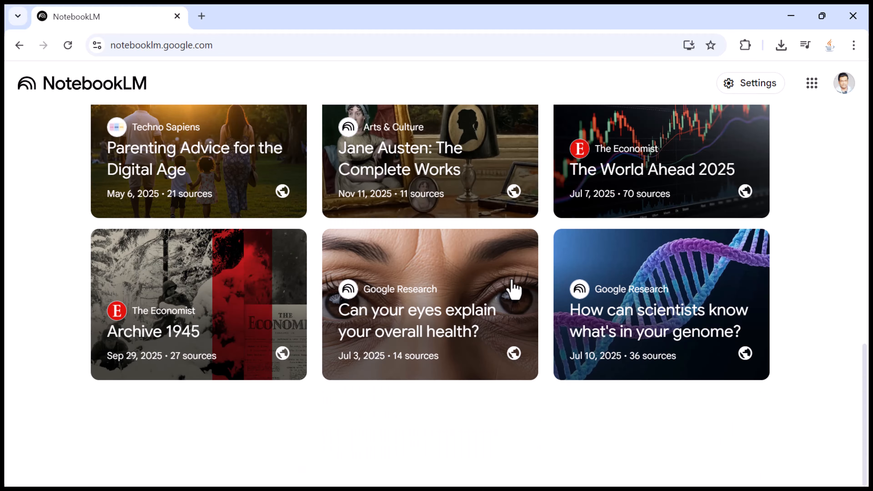
pyautogui.scroll(15, 512, 289)
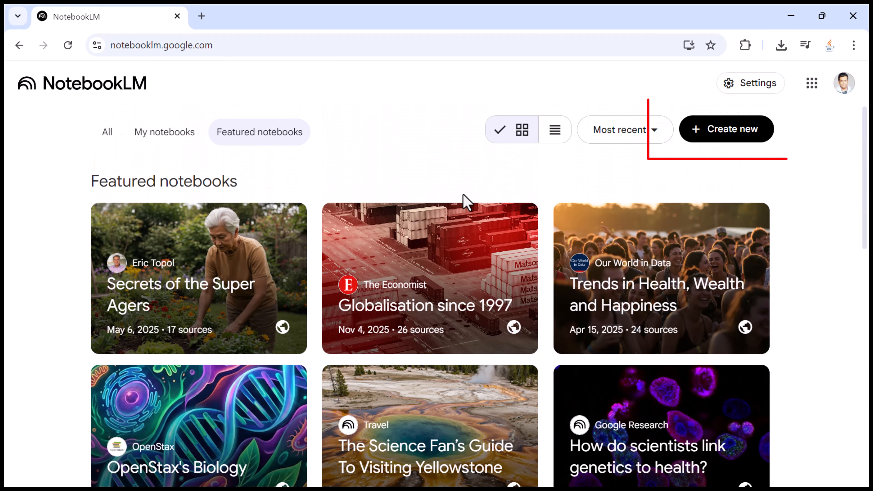
# - Create a new notebook, dismissing its initial source dialog, and title it "AI Research Project"
pyautogui.click(727, 136)
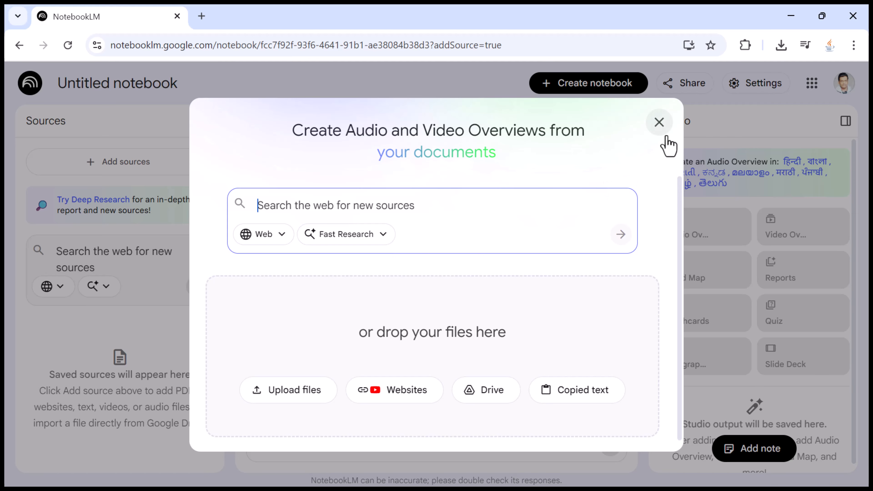
pyautogui.click(660, 124)
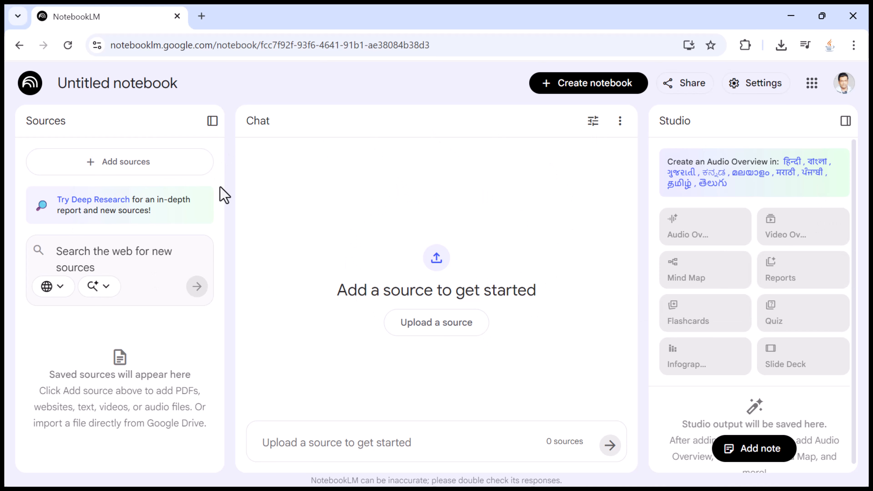
pyautogui.click(83, 87)
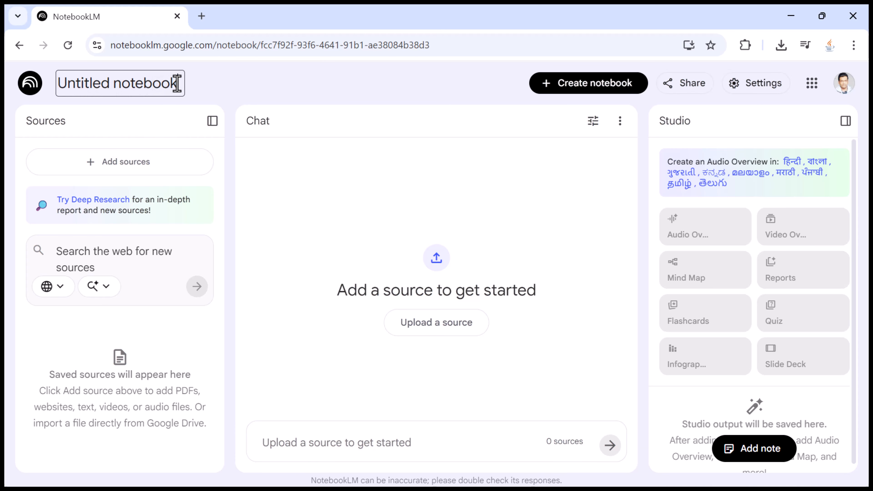
pyautogui.moveTo(177, 83); pyautogui.dragTo(61, 85)
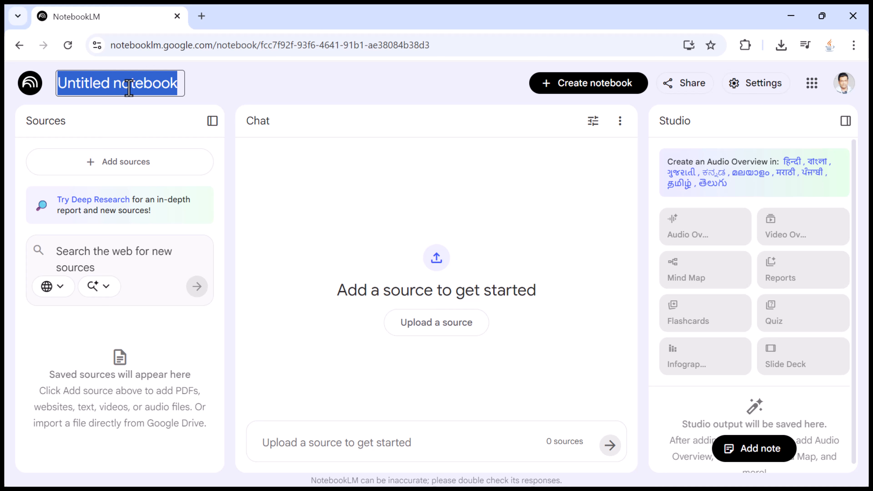
pyautogui.press('BackSpace')
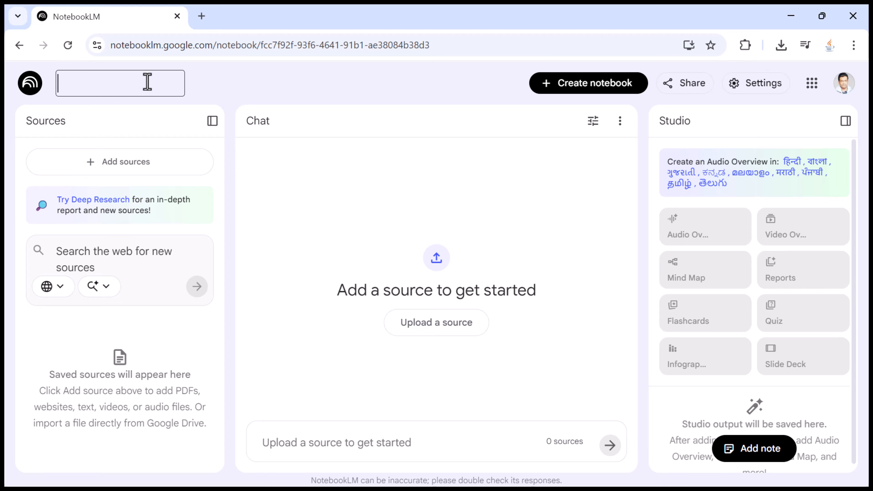
pyautogui.write('AI Research Project')
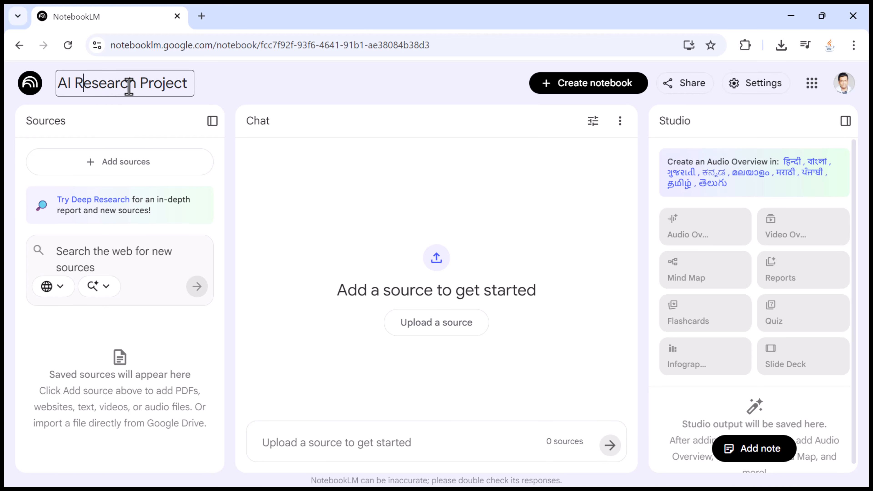
pyautogui.moveTo(188, 83); pyautogui.dragTo(60, 85)
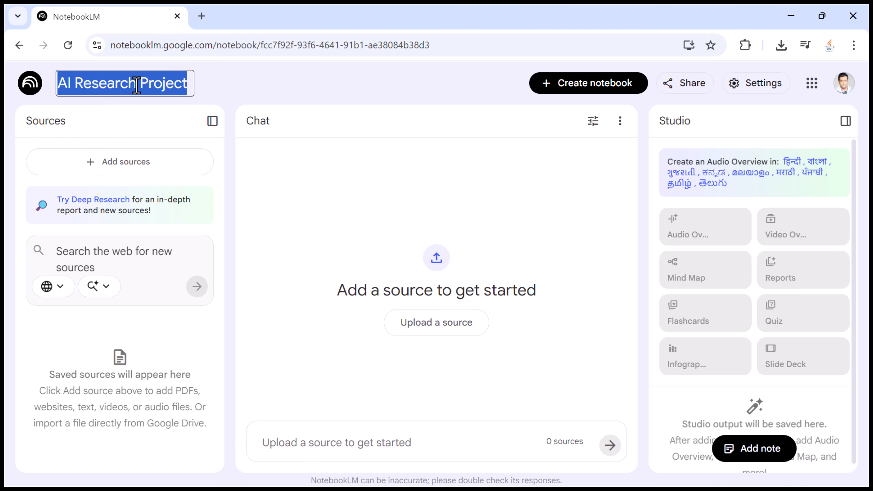
pyautogui.click(126, 83)
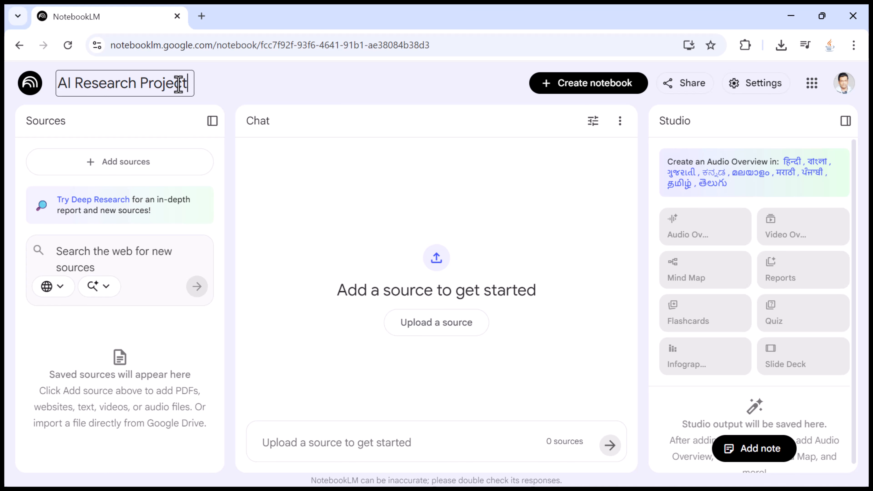
pyautogui.moveTo(182, 84); pyautogui.dragTo(64, 83)
pyautogui.click(211, 90)
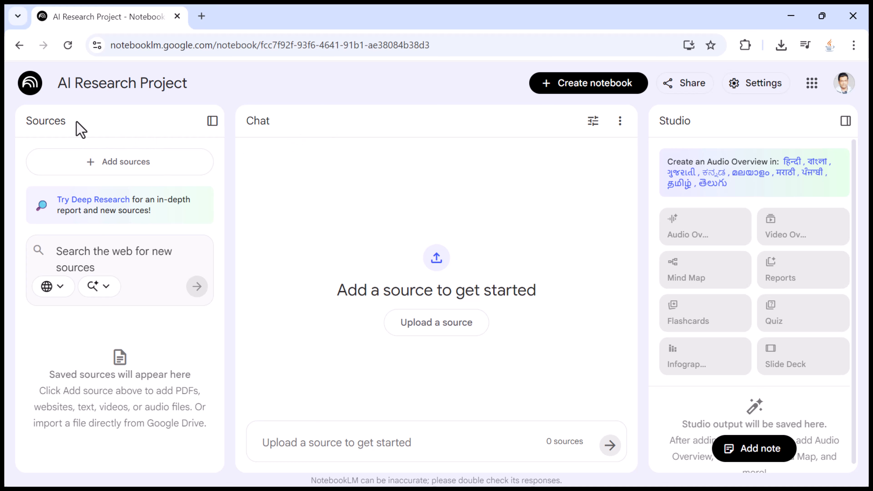
# - Examine the notebook's Sources, Chat and Studio areas and the hint about adding a source
pyautogui.moveTo(65, 121); pyautogui.dragTo(29, 122)
pyautogui.click(114, 121)
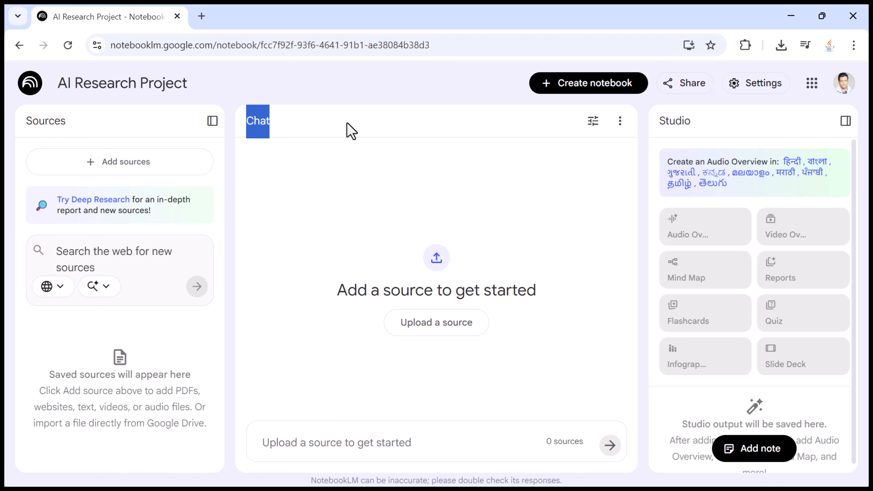
pyautogui.click(348, 130)
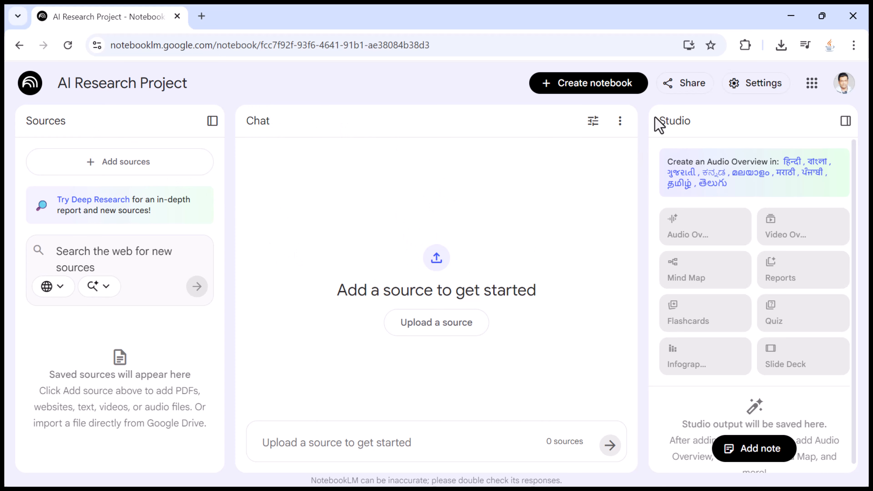
pyautogui.moveTo(658, 124); pyautogui.dragTo(716, 121)
pyautogui.click(717, 122)
pyautogui.moveTo(544, 290); pyautogui.dragTo(336, 294)
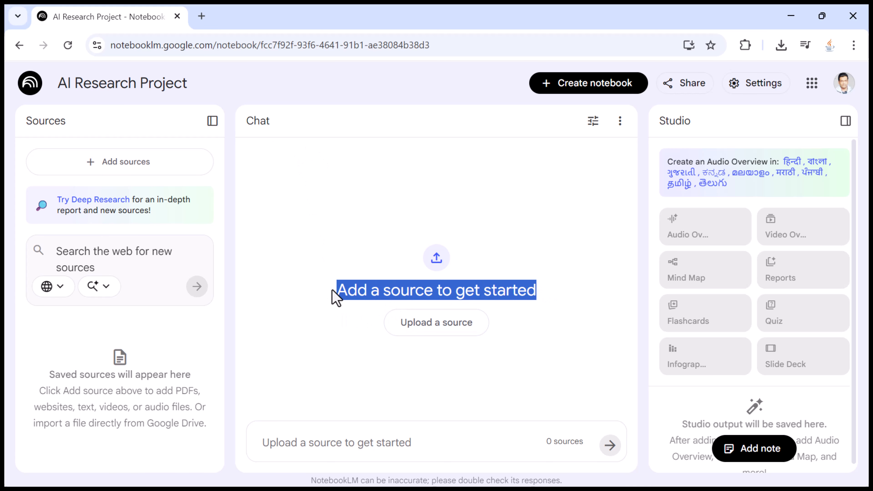
pyautogui.click(365, 296)
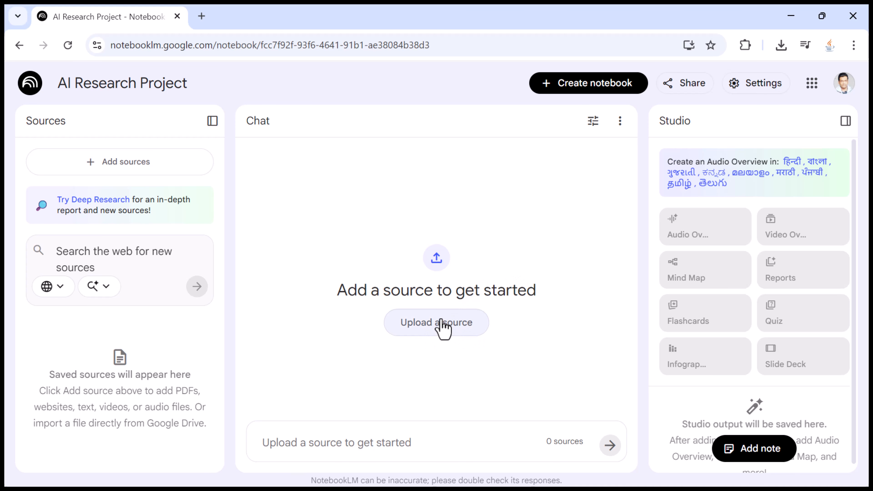
# - Examine the file upload, website link and copied text options for adding a source, without adding anything
pyautogui.click(120, 164)
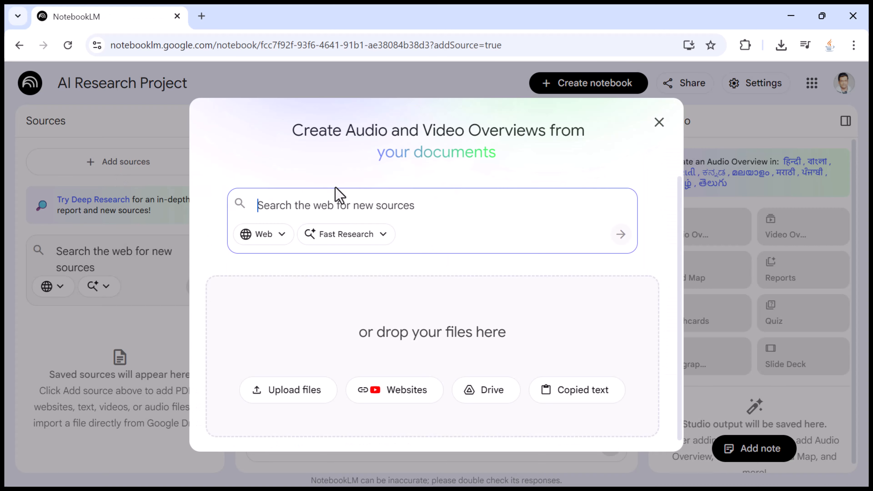
pyautogui.click(297, 395)
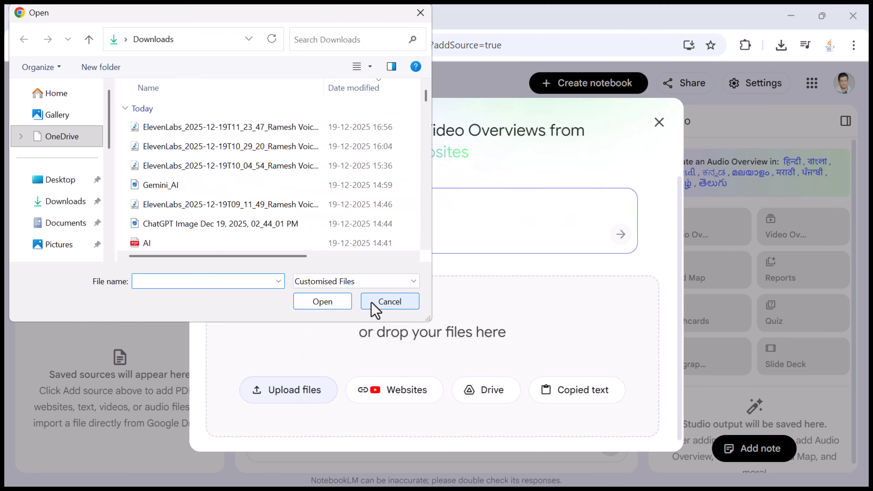
pyautogui.click(388, 301)
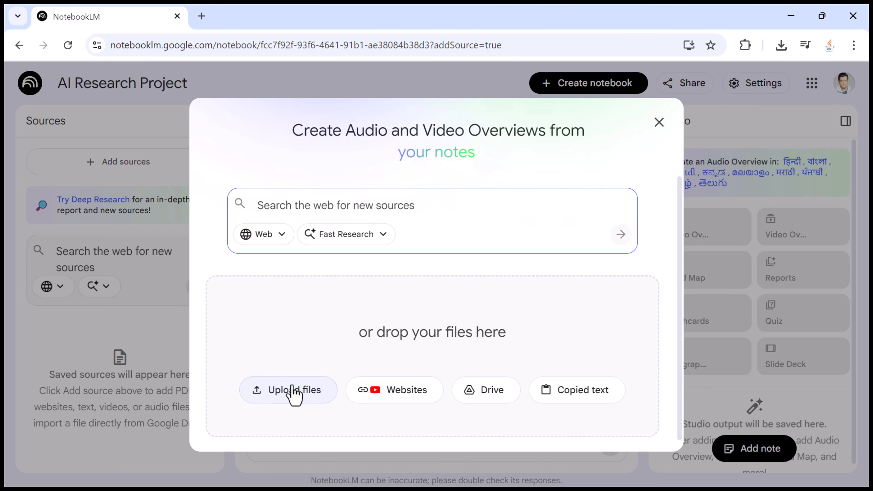
pyautogui.click(384, 399)
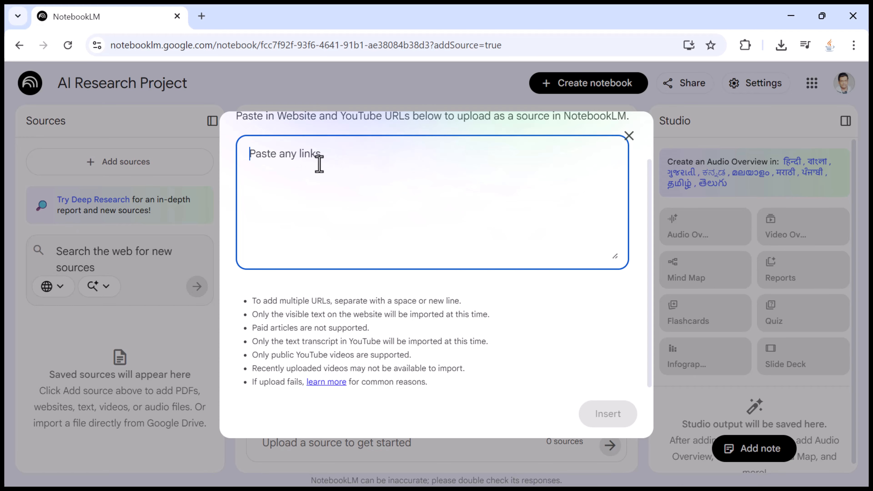
pyautogui.click(629, 135)
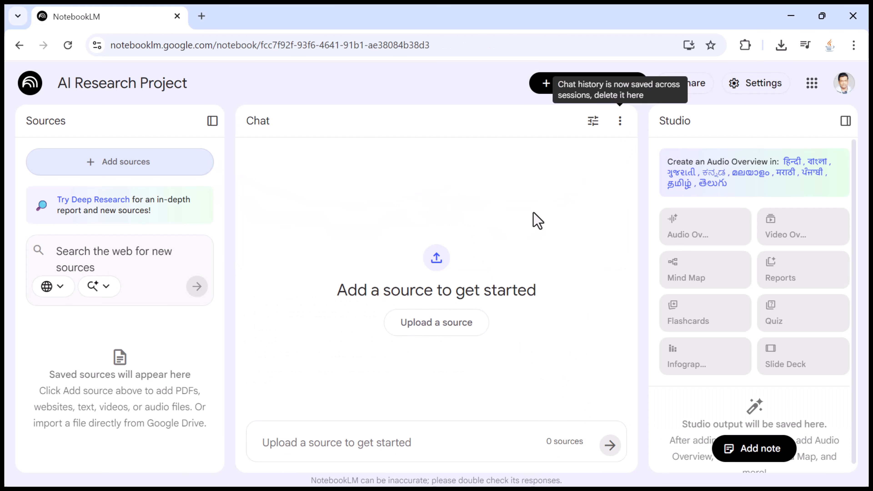
pyautogui.click(125, 165)
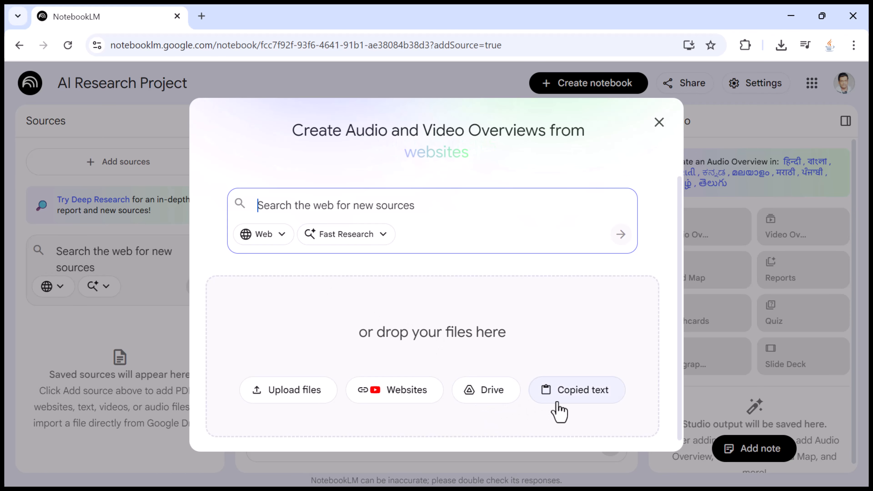
pyautogui.click(579, 395)
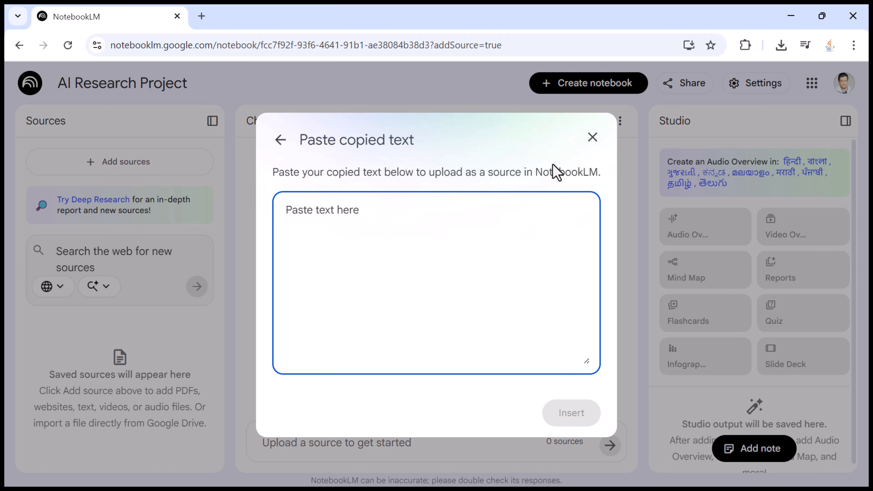
pyautogui.click(592, 137)
# - Upload the PDF file "AI" from the Downloads folder as a source for the notebook
pyautogui.click(141, 167)
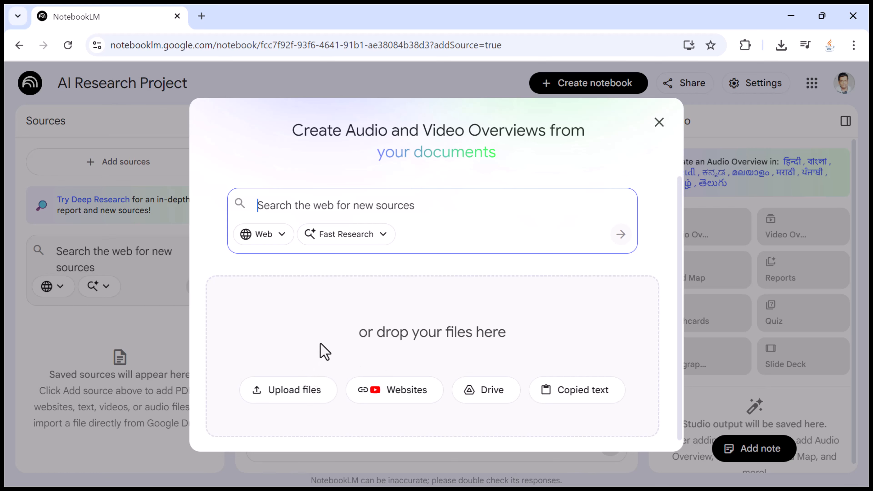
pyautogui.click(289, 395)
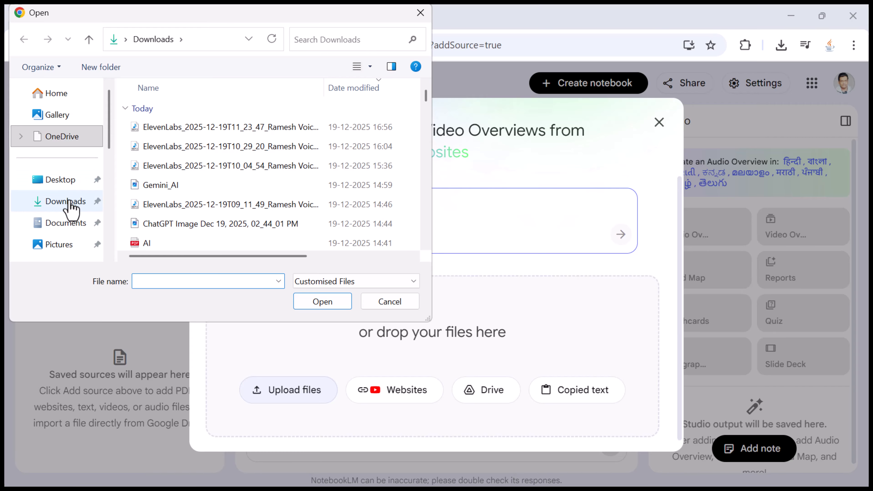
pyautogui.click(67, 206)
pyautogui.click(151, 242)
pyautogui.scroll(-1, 206, 242)
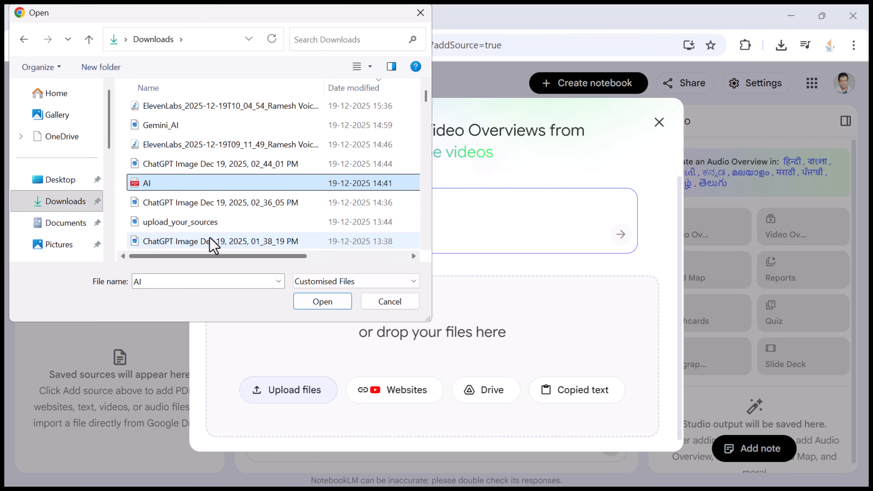
pyautogui.click(329, 302)
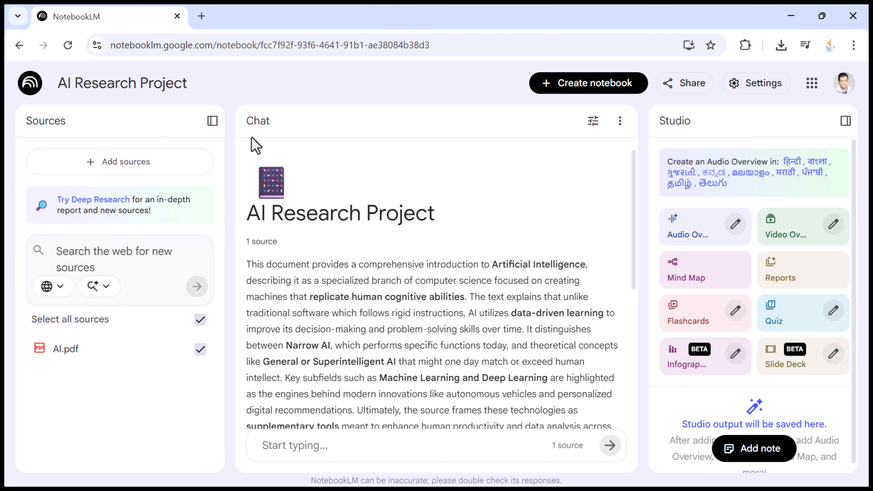
# - Review the generated source summary and the suggested questions in the chat
pyautogui.moveTo(243, 122); pyautogui.dragTo(378, 157)
pyautogui.click(377, 156)
pyautogui.moveTo(248, 221); pyautogui.dragTo(501, 224)
pyautogui.click(421, 223)
pyautogui.scroll(-5, 368, 247)
# - Ask the notebook chat "Give me a summary of this AI document."
pyautogui.click(334, 451)
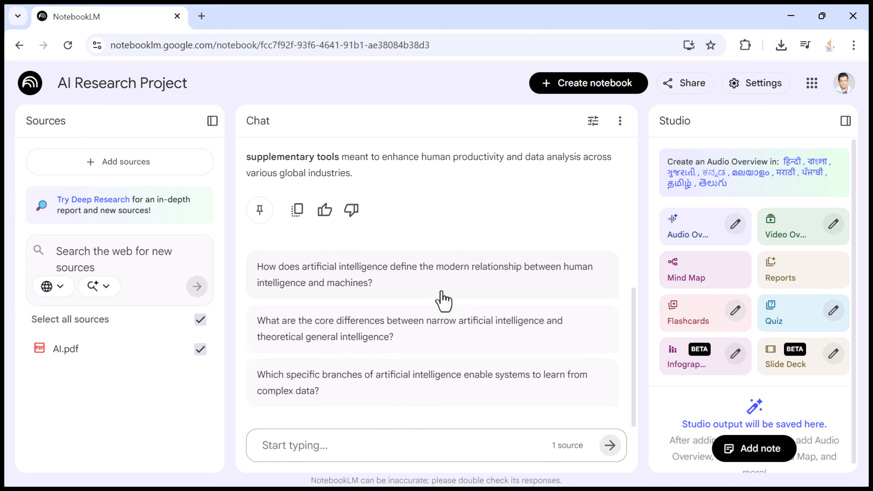
pyautogui.write('Give me a summary of this AI document.')
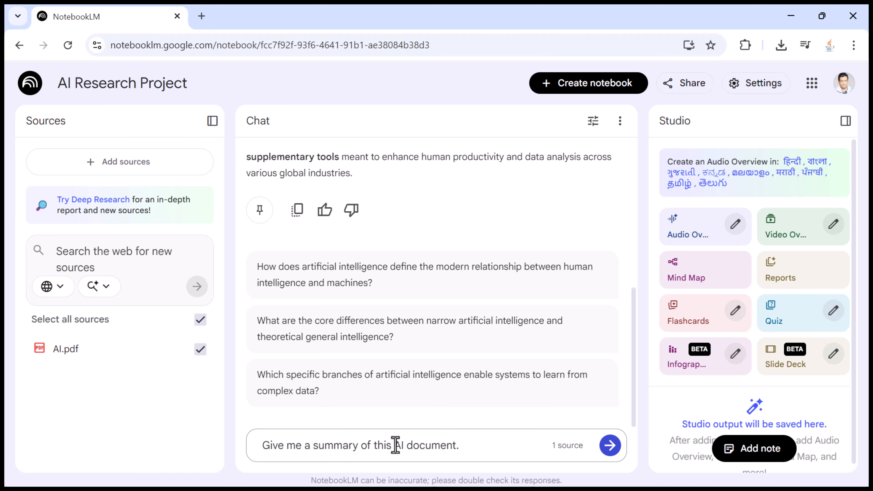
pyautogui.click(610, 446)
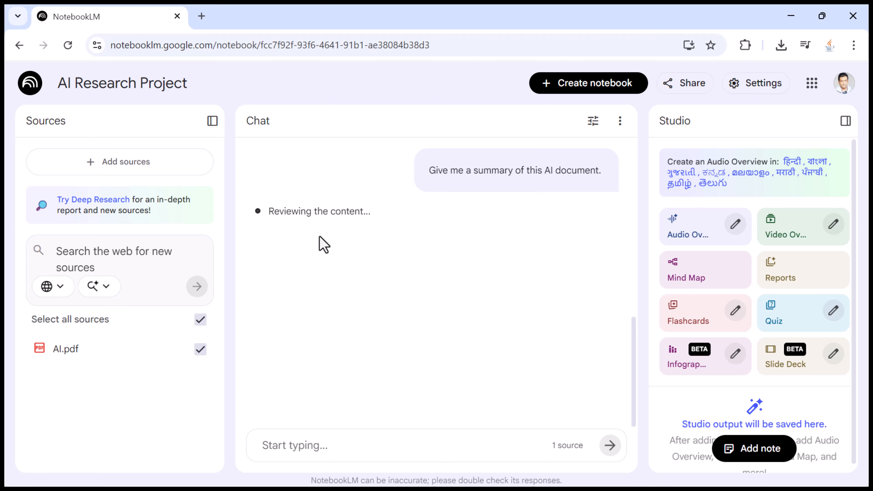
# - Read through the generated summary and inspect the source passages behind its numbered citations
pyautogui.scroll(-5, 454, 249)
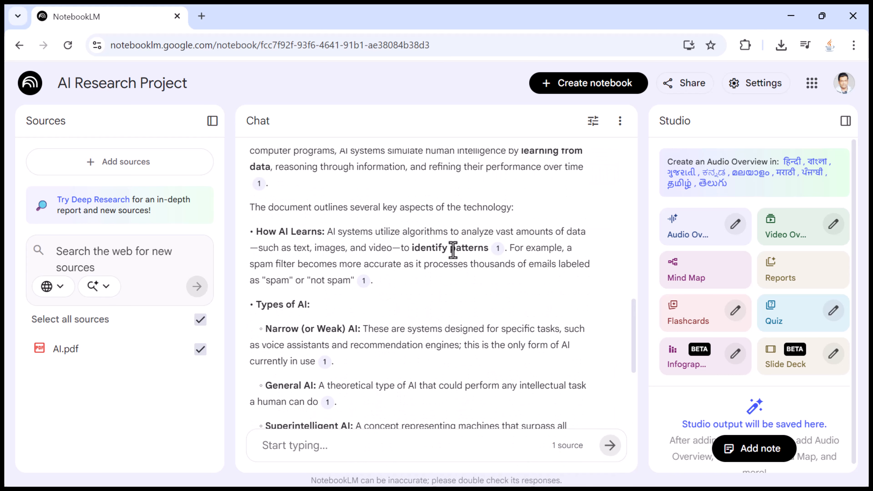
pyautogui.scroll(-2, 527, 299)
pyautogui.scroll(8, 514, 306)
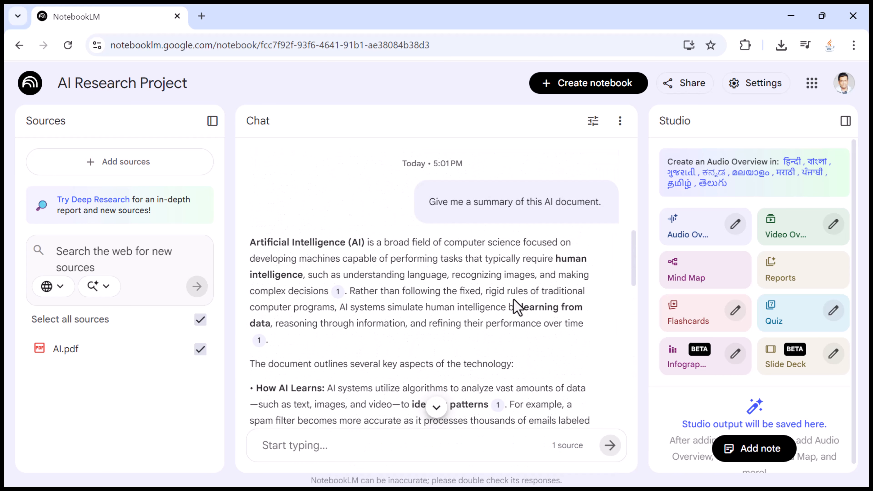
pyautogui.moveTo(338, 296)
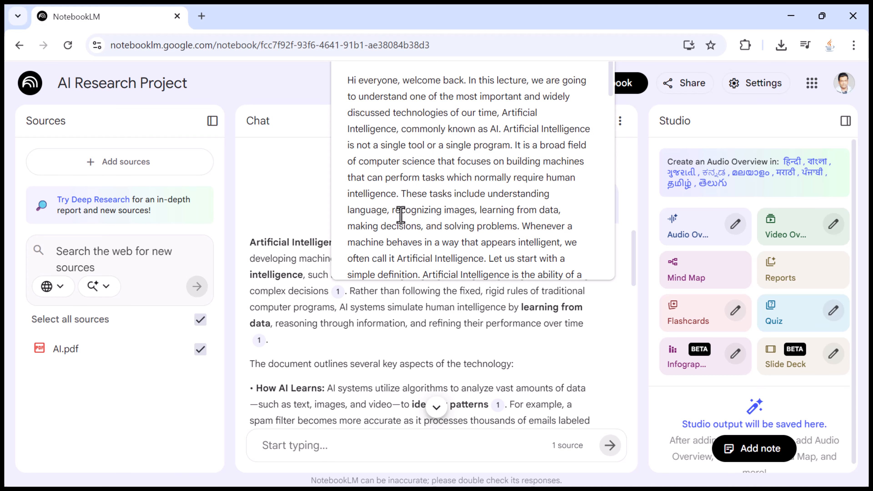
pyautogui.moveTo(260, 341)
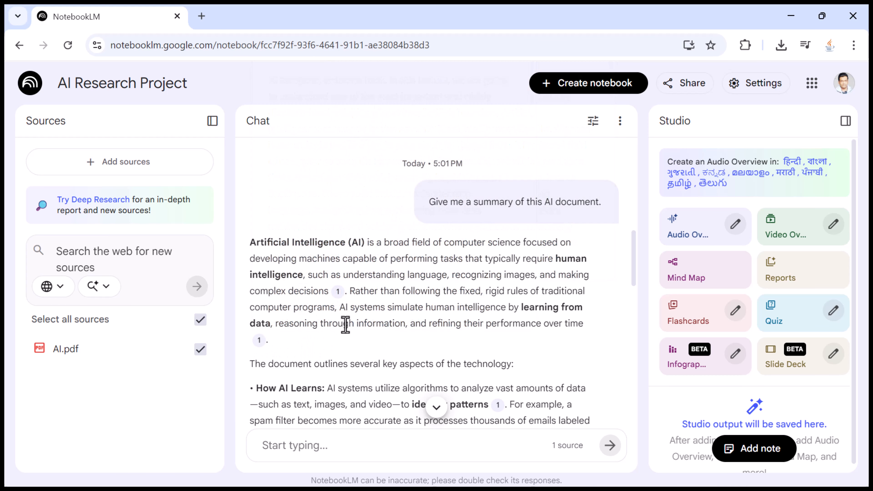
pyautogui.scroll(-4, 345, 325)
pyautogui.moveTo(497, 275)
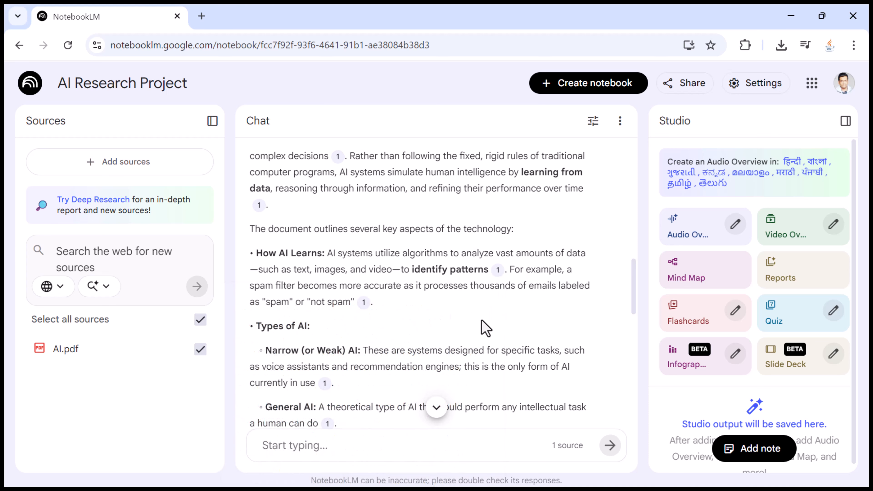
# - Save the summary response as a note, and view the saved note before returning to the Studio overview
pyautogui.scroll(-10, 425, 335)
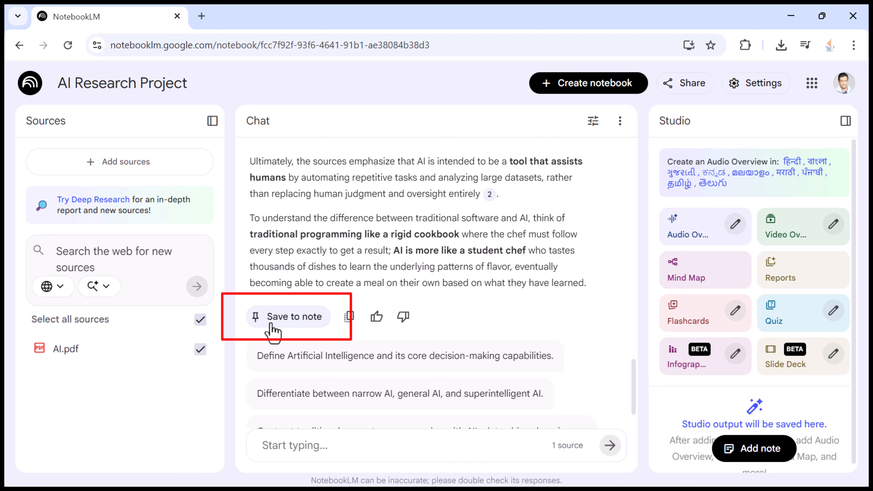
pyautogui.click(288, 320)
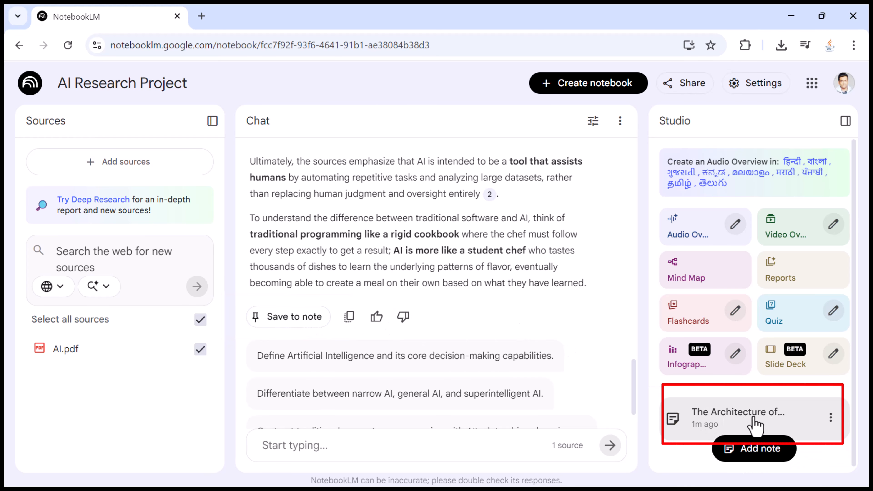
pyautogui.scroll(-1, 755, 418)
pyautogui.click(743, 409)
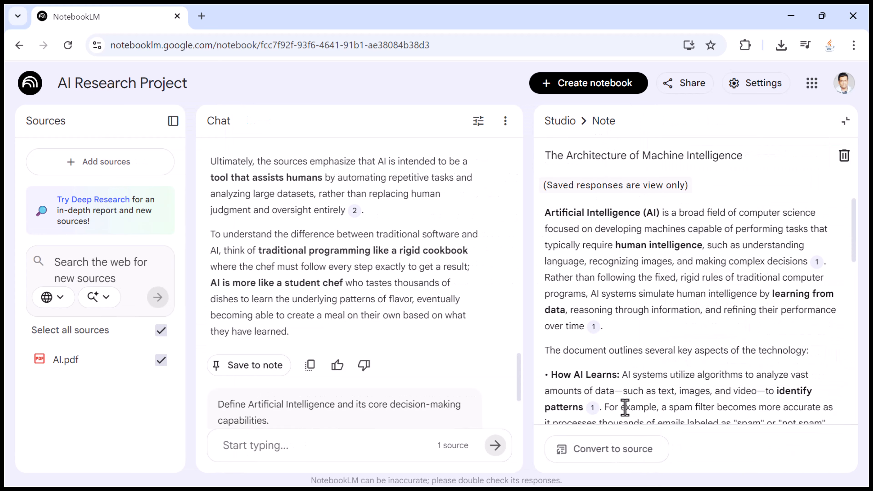
pyautogui.click(560, 121)
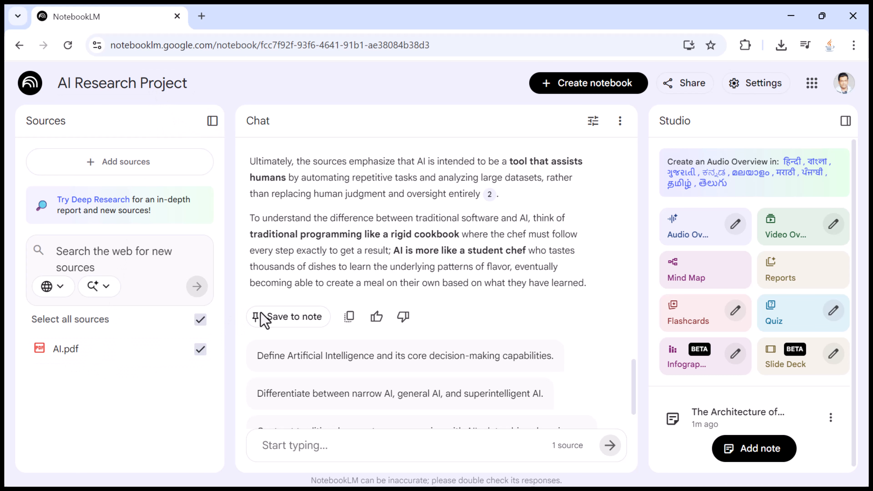
pyautogui.scroll(-2, 409, 384)
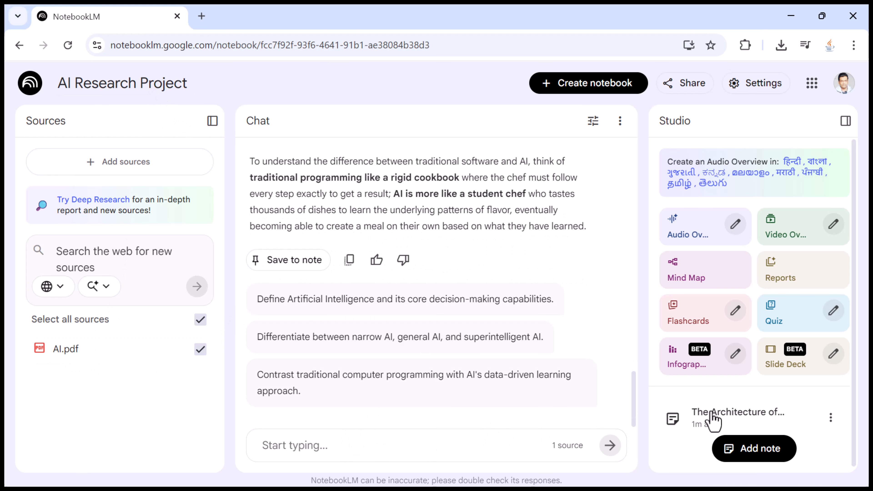